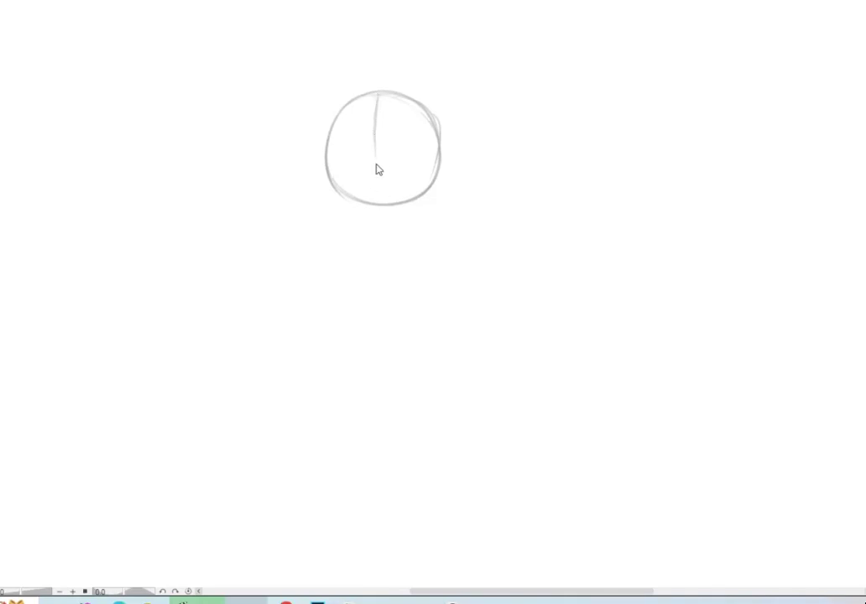
- Draw the horizontal eye-line guide across the head, sketch the right ear and refine the head outline
drag(326, 159, 426, 160)
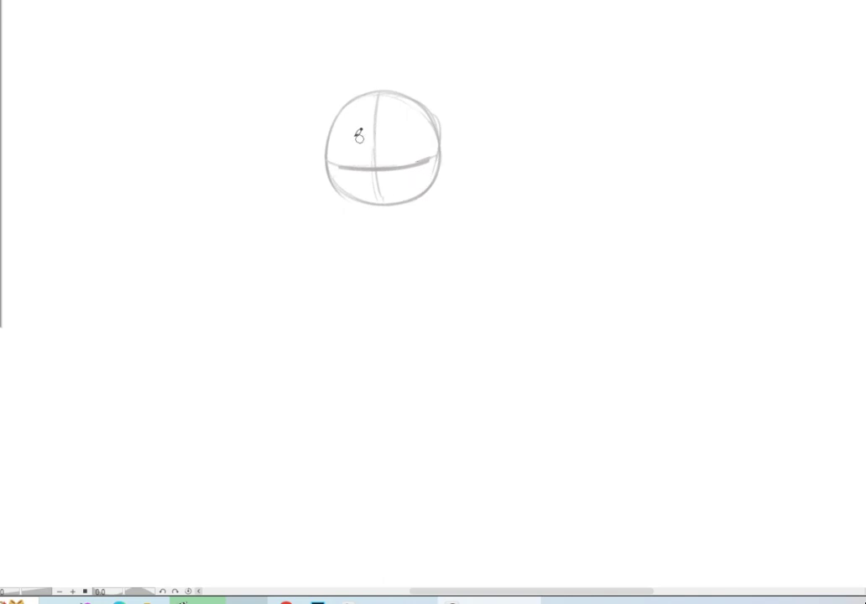
drag(438, 148, 436, 174)
mouse_move(340, 112)
mouse_down()
mouse_move(334, 187)
mouse_move(404, 198)
mouse_move(434, 188)
mouse_move(442, 164)
mouse_up()
- Add an eye, an eyebrow, the smiling mouth, the jaw below the right ear and the left ear
mouse_move(350, 168)
mouse_down()
mouse_move(397, 170)
mouse_move(393, 147)
mouse_up()
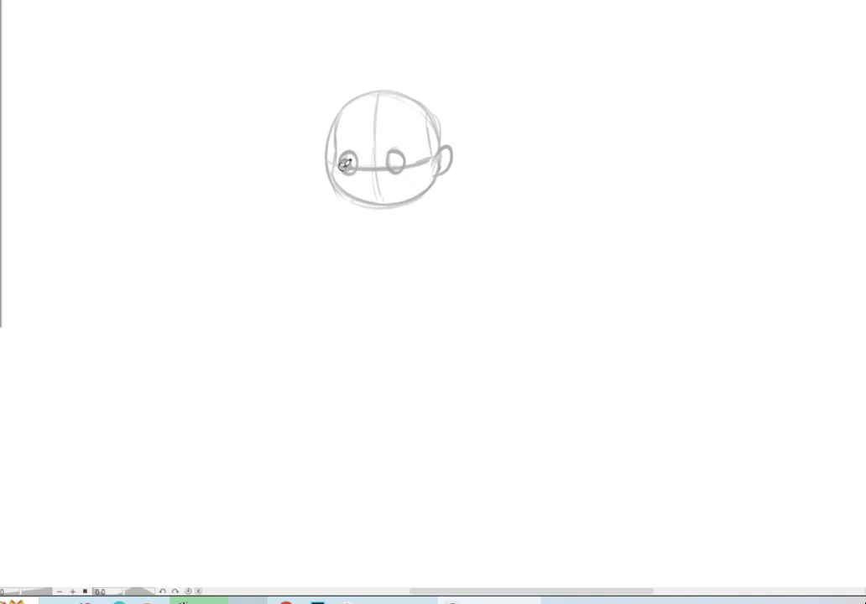
drag(344, 141, 399, 132)
mouse_move(362, 186)
mouse_down()
mouse_move(395, 176)
mouse_move(379, 198)
mouse_up()
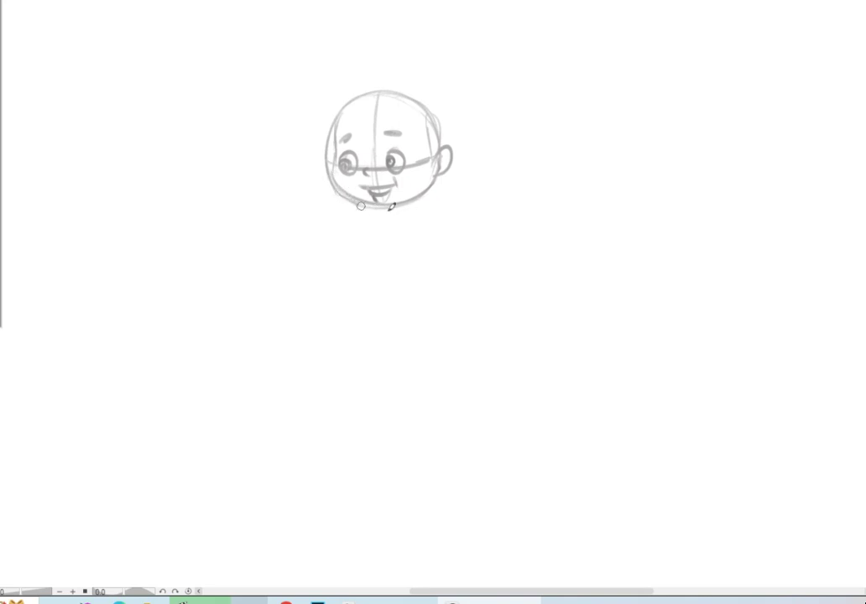
drag(437, 172, 426, 185)
drag(331, 152, 330, 174)
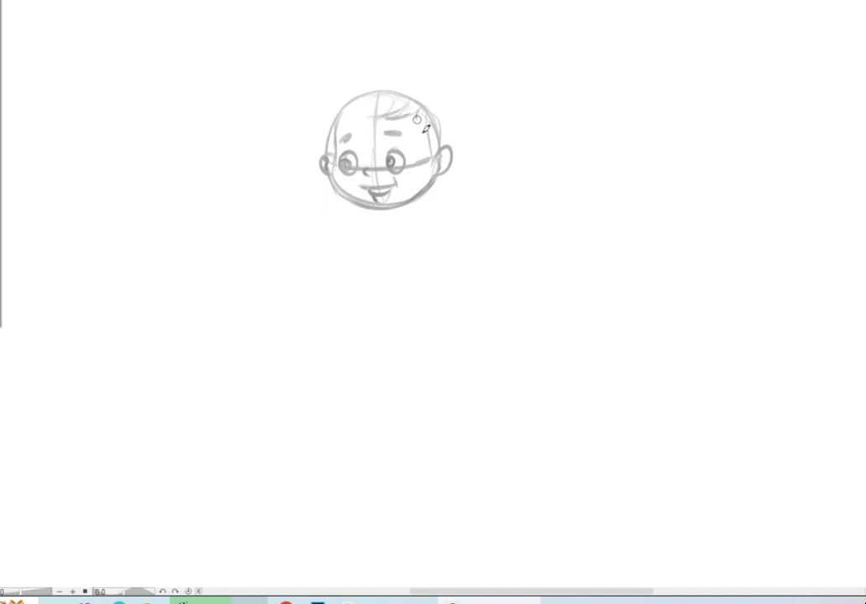
- Sketch curly and spiky hair tufts and the hair outline over the head, then begin the collar line
drag(418, 127, 424, 144)
drag(337, 104, 352, 107)
mouse_move(438, 99)
mouse_down()
mouse_move(436, 86)
mouse_move(462, 126)
mouse_up()
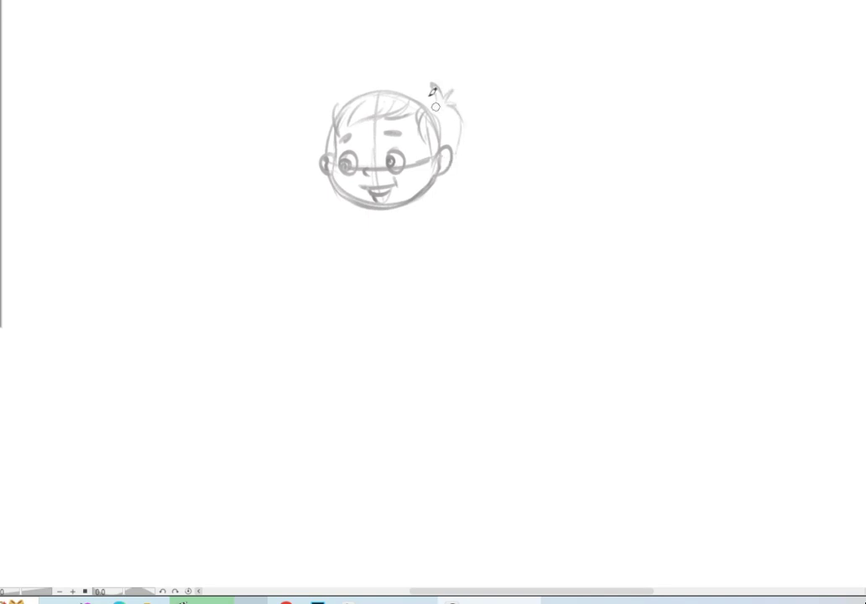
mouse_move(435, 89)
mouse_down()
mouse_move(333, 69)
mouse_move(329, 95)
mouse_move(317, 104)
mouse_move(325, 133)
mouse_move(309, 143)
mouse_up()
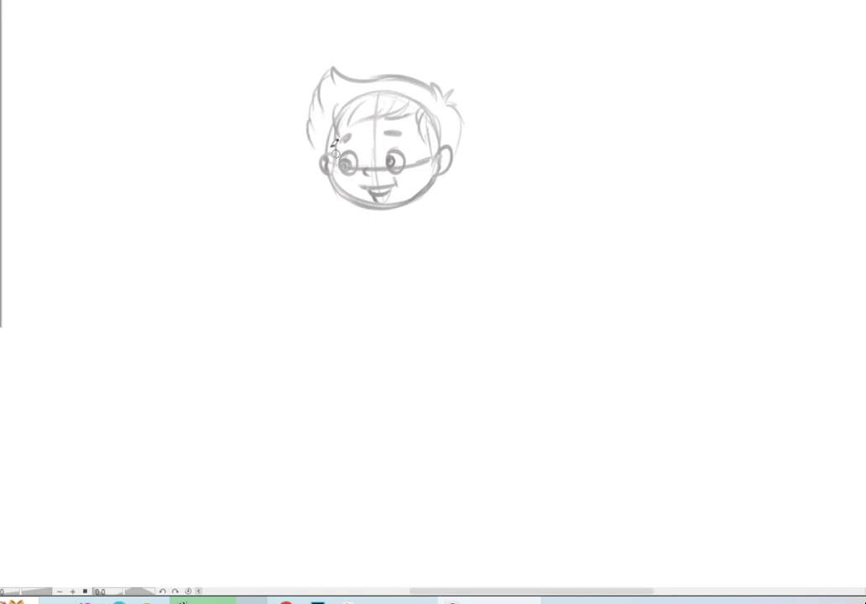
mouse_move(333, 205)
mouse_down()
mouse_move(291, 163)
mouse_move(351, 155)
mouse_move(355, 178)
mouse_move(369, 162)
mouse_move(413, 184)
mouse_up()
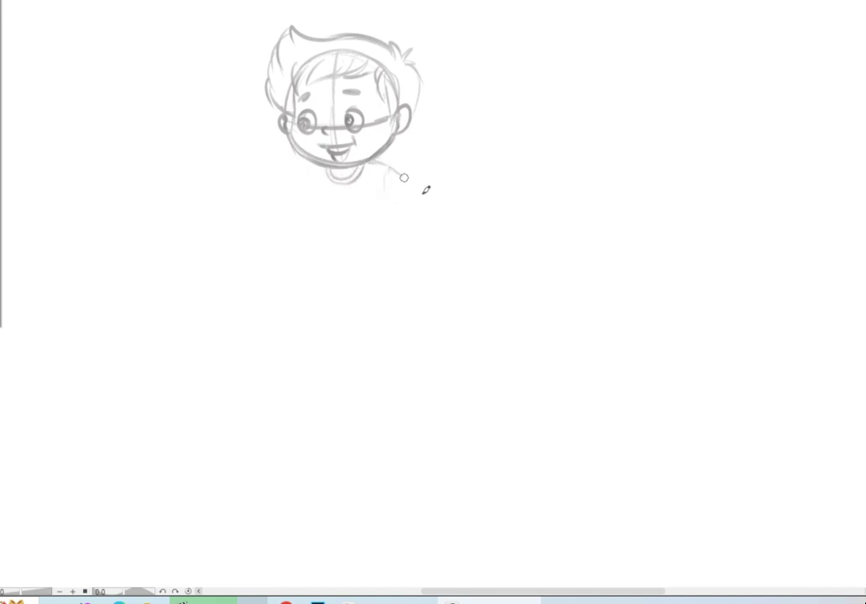
- Sketch the torso sides, the jacket collar and lapels, and the right shoulder and arm
drag(307, 175, 312, 220)
drag(361, 174, 340, 250)
drag(352, 191, 342, 255)
drag(319, 174, 317, 200)
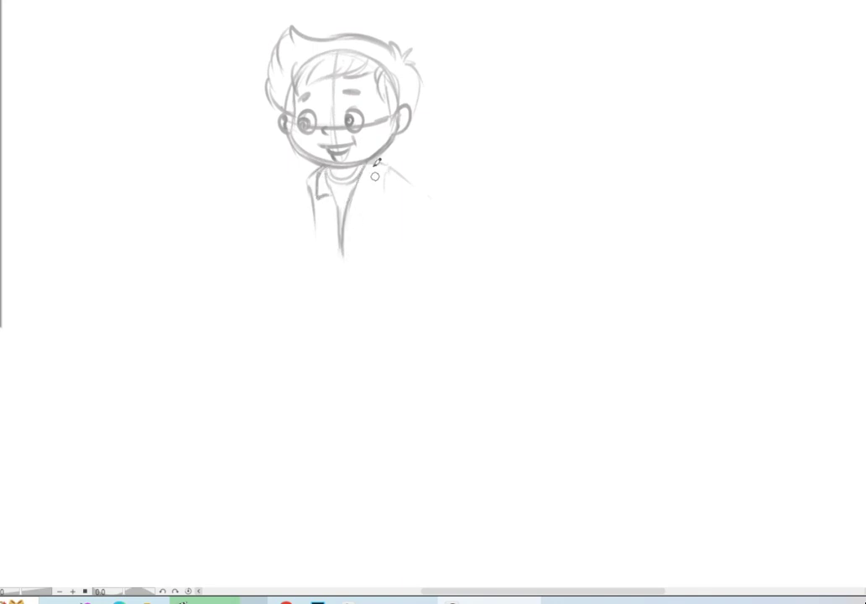
drag(377, 166, 359, 201)
mouse_move(388, 165)
mouse_down()
mouse_move(428, 196)
mouse_move(425, 245)
mouse_up()
mouse_move(387, 166)
mouse_down()
mouse_move(394, 204)
mouse_move(414, 218)
mouse_move(392, 220)
mouse_move(390, 243)
mouse_move(427, 247)
mouse_up()
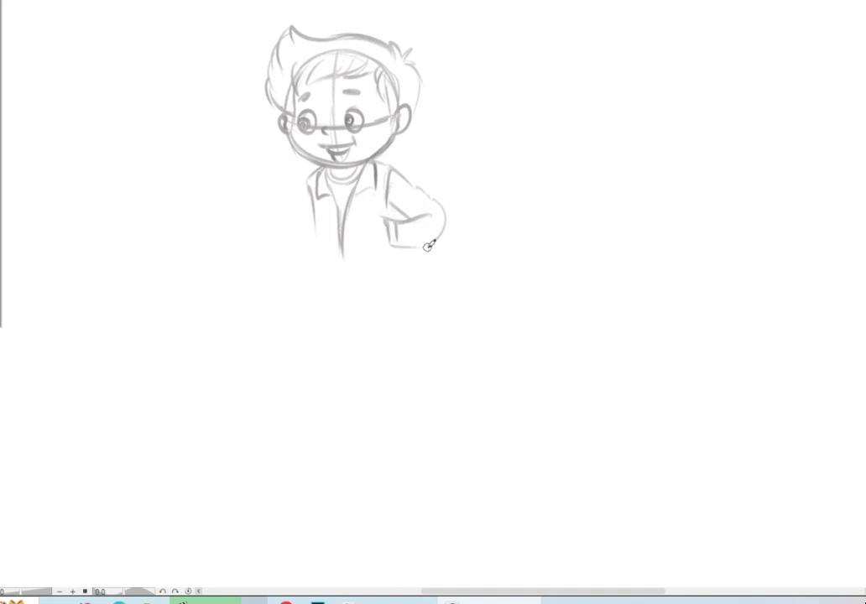
- Add the hand resting on the jacket, the raised arm, the jacket's right side and front opening
mouse_move(350, 207)
mouse_down()
mouse_move(375, 216)
mouse_move(361, 244)
mouse_move(423, 250)
mouse_up()
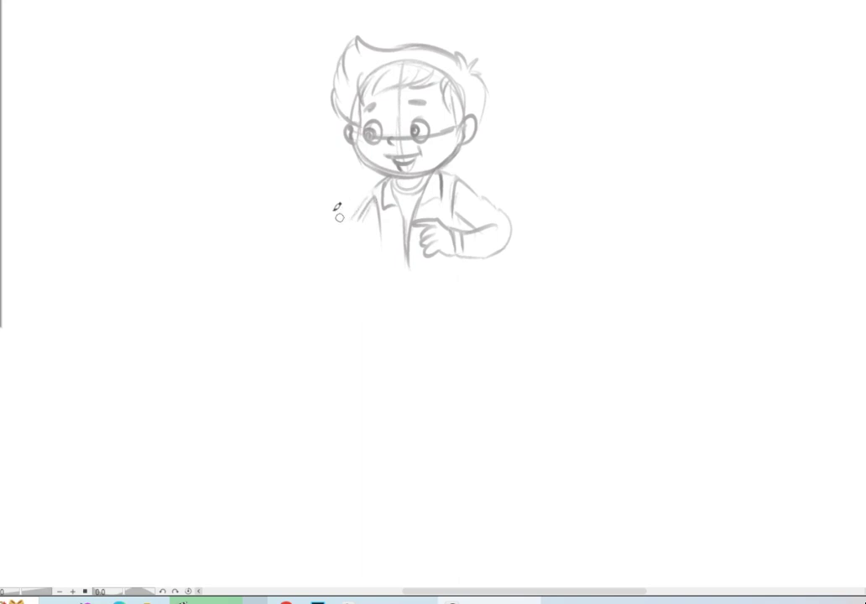
mouse_move(300, 203)
mouse_down()
mouse_move(344, 220)
mouse_move(300, 209)
mouse_move(300, 237)
mouse_move(318, 241)
mouse_move(379, 234)
mouse_move(374, 206)
mouse_move(376, 313)
mouse_move(387, 319)
mouse_up()
drag(464, 256, 474, 283)
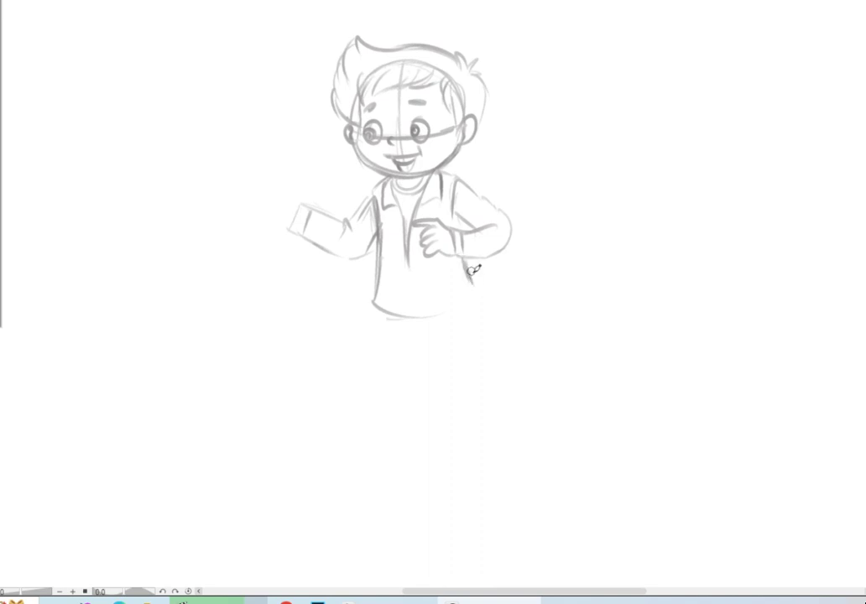
drag(410, 251, 409, 312)
mouse_move(410, 252)
mouse_down()
mouse_move(415, 305)
mouse_move(468, 297)
mouse_move(467, 377)
mouse_up()
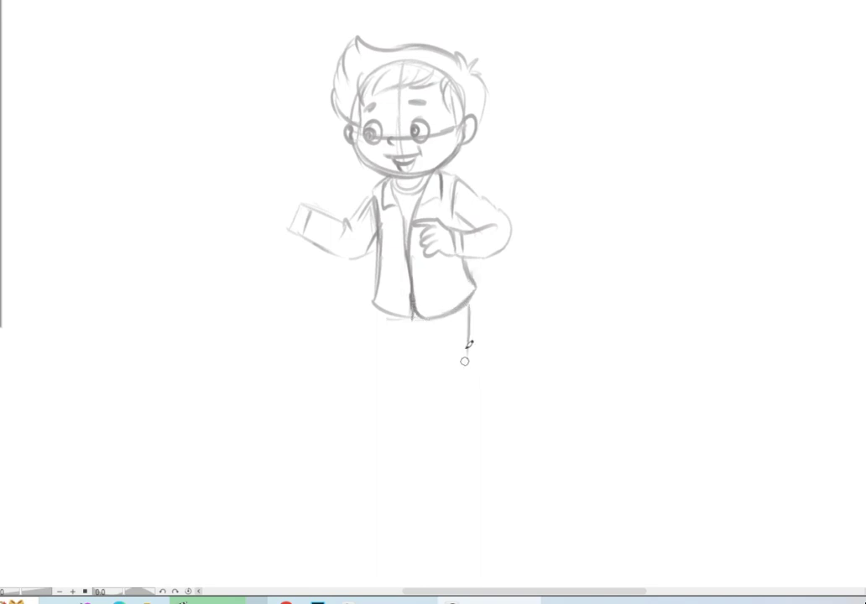
- Sketch both trouser legs with inner and outer lines and hems, redoing the left leg line
drag(382, 324, 386, 399)
mouse_move(401, 336)
mouse_down()
mouse_move(422, 335)
mouse_move(425, 404)
mouse_up()
mouse_move(381, 313)
mouse_down()
mouse_move(377, 411)
mouse_move(400, 418)
mouse_move(371, 415)
mouse_up()
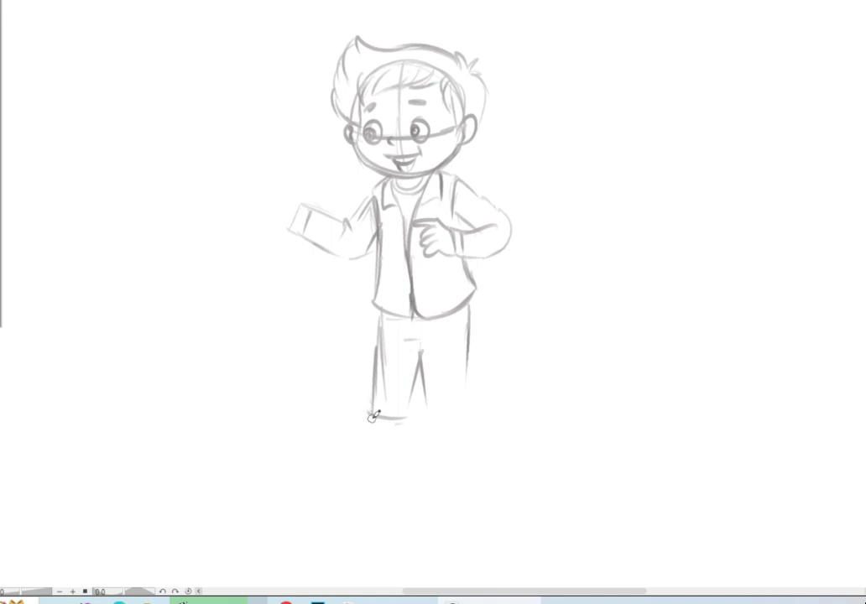
key(ctrl+z)
mouse_move(375, 328)
mouse_down()
mouse_move(370, 432)
mouse_move(409, 437)
mouse_up()
mouse_move(418, 353)
mouse_down()
mouse_move(433, 439)
mouse_move(449, 442)
mouse_move(468, 388)
mouse_up()
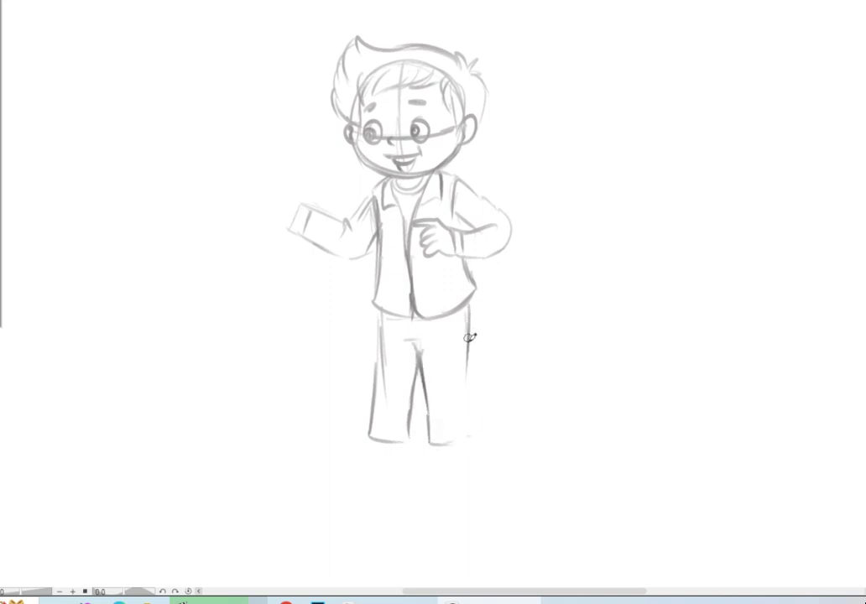
drag(468, 317, 467, 436)
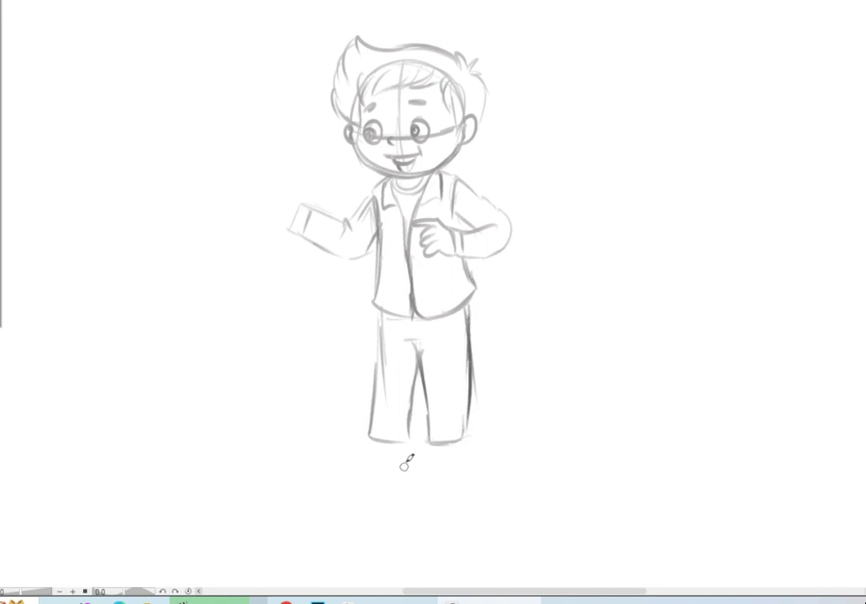
drag(376, 440, 457, 445)
- Draw the shoes, trim the left toe tip, add the left ankle cuff and redraw the right toe
mouse_move(338, 473)
mouse_down()
mouse_move(401, 458)
mouse_move(462, 483)
mouse_move(468, 469)
mouse_up()
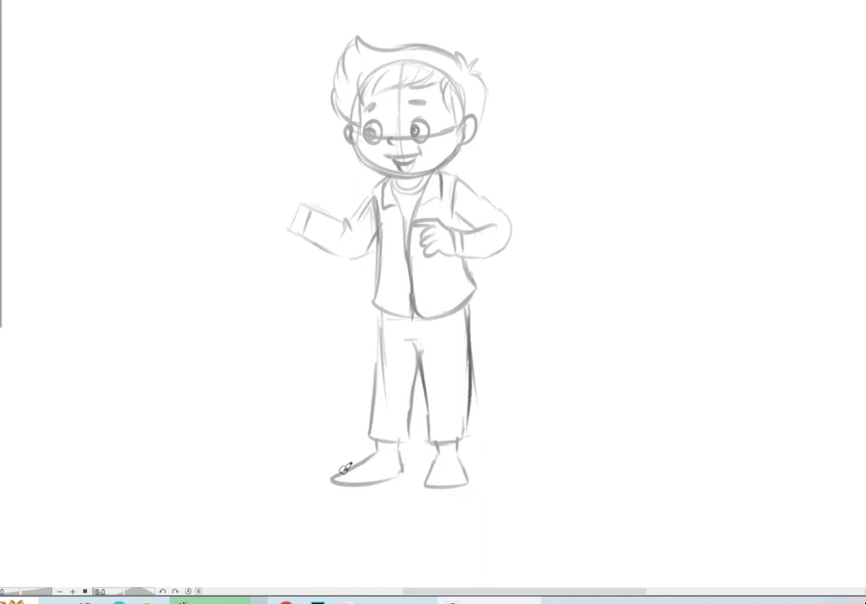
mouse_move(329, 482)
mouse_down()
mouse_move(362, 484)
mouse_move(401, 464)
mouse_move(394, 457)
mouse_move(462, 446)
mouse_up()
drag(379, 445, 401, 444)
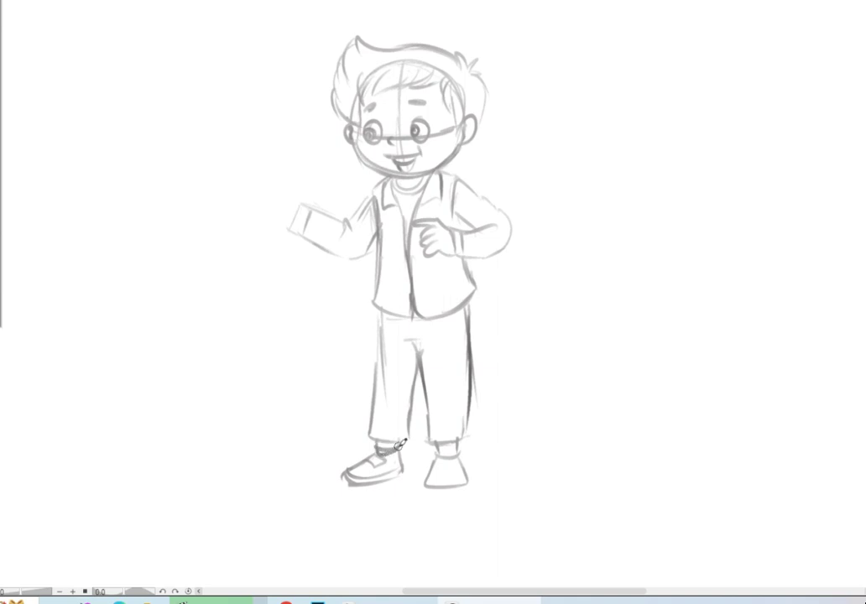
drag(445, 464, 435, 485)
- Sketch a pointing index finger on the raised hand
scroll(443, 419, up, 2)
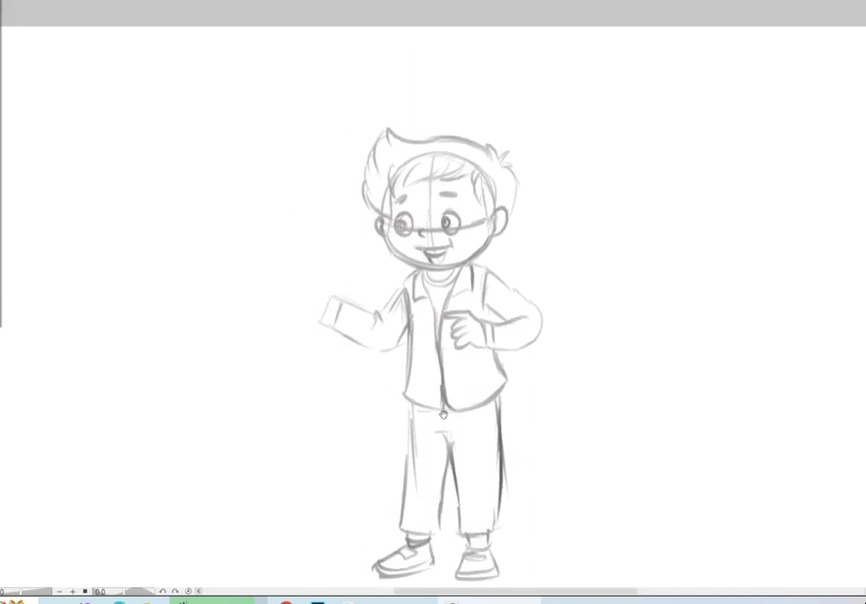
drag(332, 307, 367, 330)
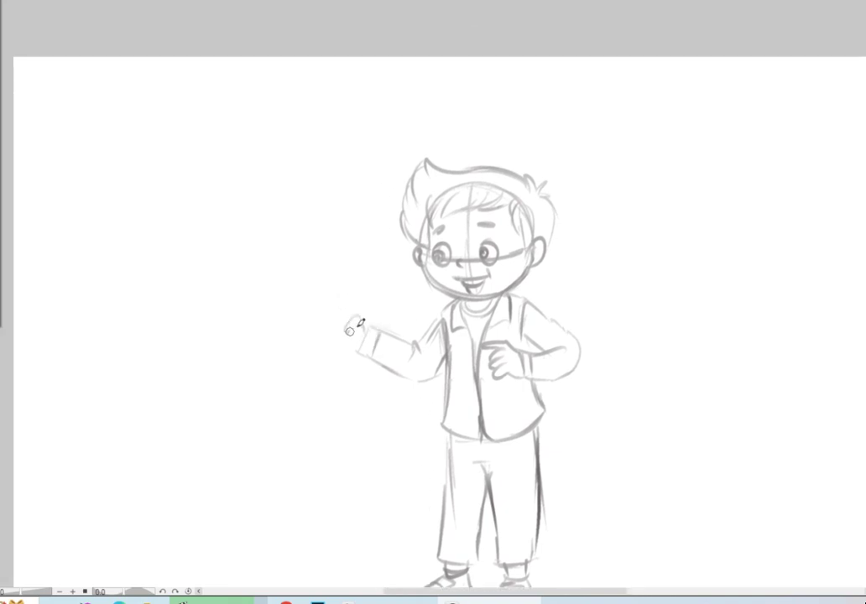
mouse_move(355, 313)
mouse_down()
mouse_move(339, 299)
mouse_move(356, 312)
mouse_move(338, 338)
mouse_move(345, 329)
mouse_up()
- With a smaller brush, darken the trousers' right side and the jacket's left edge and bottom hem
scroll(349, 321, right, 3)
scroll(350, 304, down, 2)
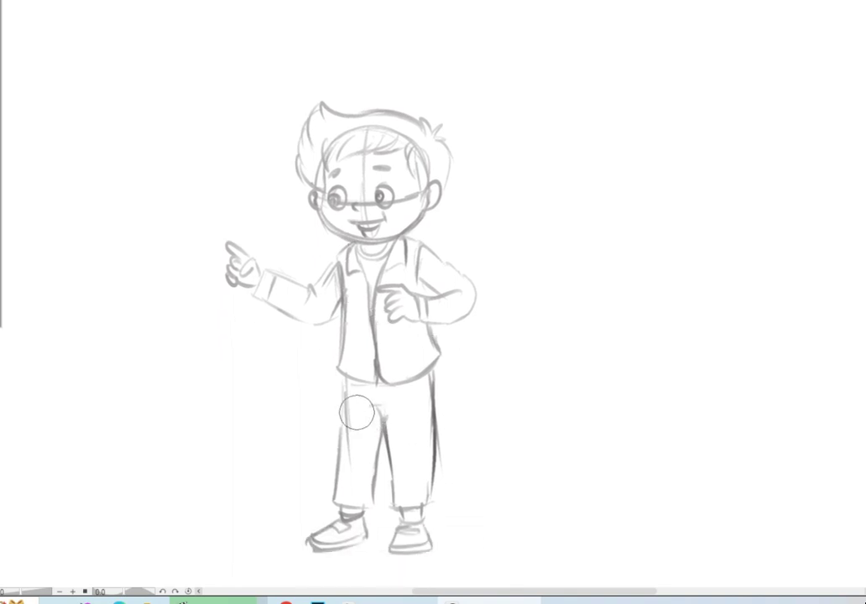
key(bracketleft)
key(bracketleft)
drag(434, 372, 437, 447)
key(bracketleft)
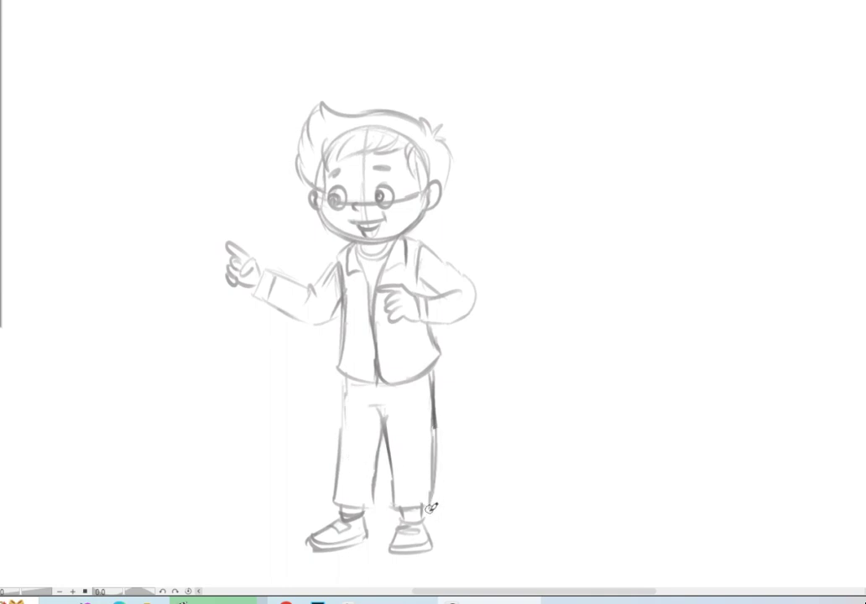
drag(405, 396, 378, 461)
mouse_move(318, 378)
mouse_down()
mouse_move(308, 438)
mouse_move(356, 451)
mouse_up()
mouse_move(308, 440)
mouse_down()
mouse_move(359, 452)
mouse_move(404, 438)
mouse_up()
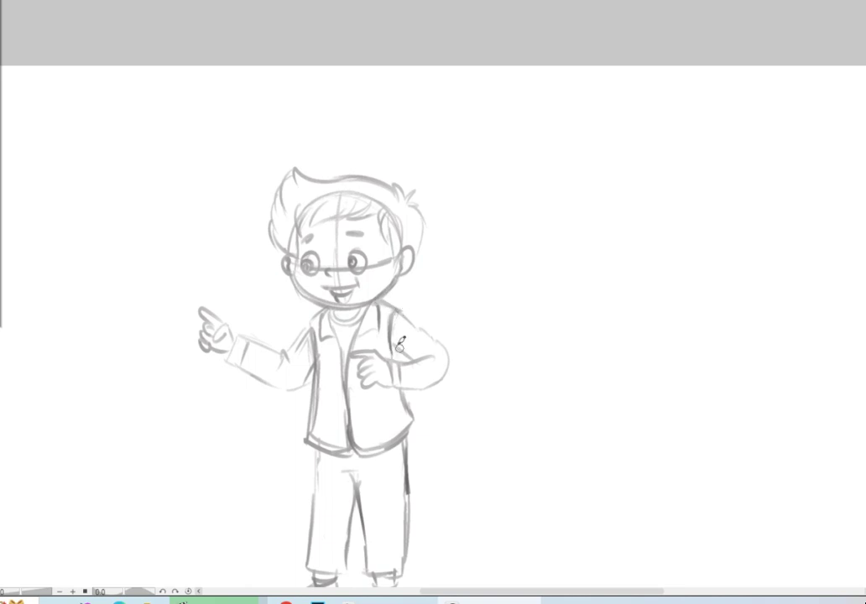
- Darken the right sleeve, the hair outline near the ear and across the top, and the top-right tufts
drag(402, 309, 439, 342)
drag(360, 322, 343, 378)
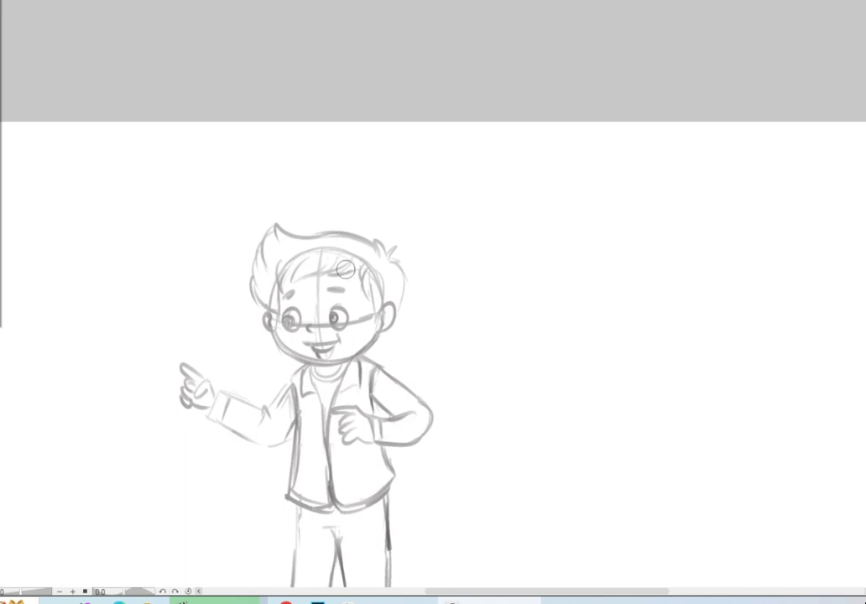
drag(374, 289, 368, 261)
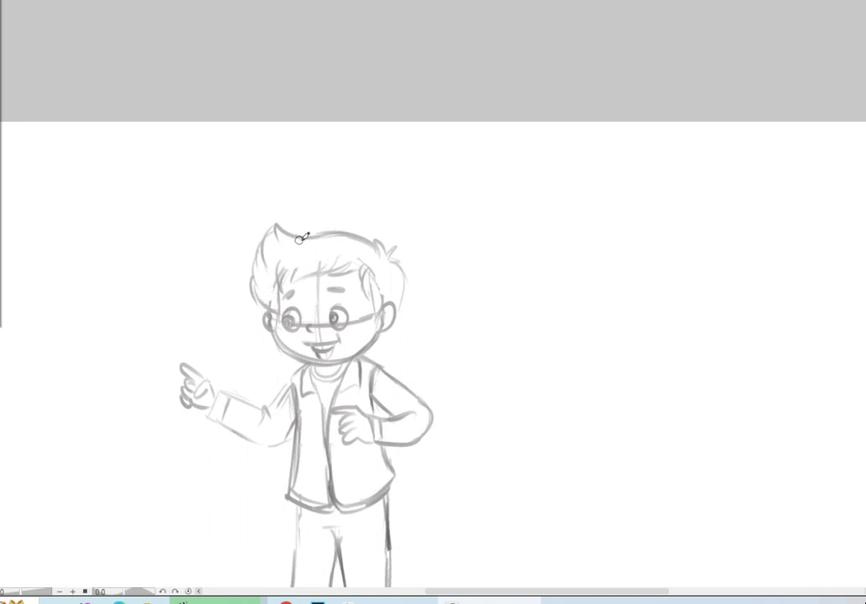
drag(280, 226, 362, 247)
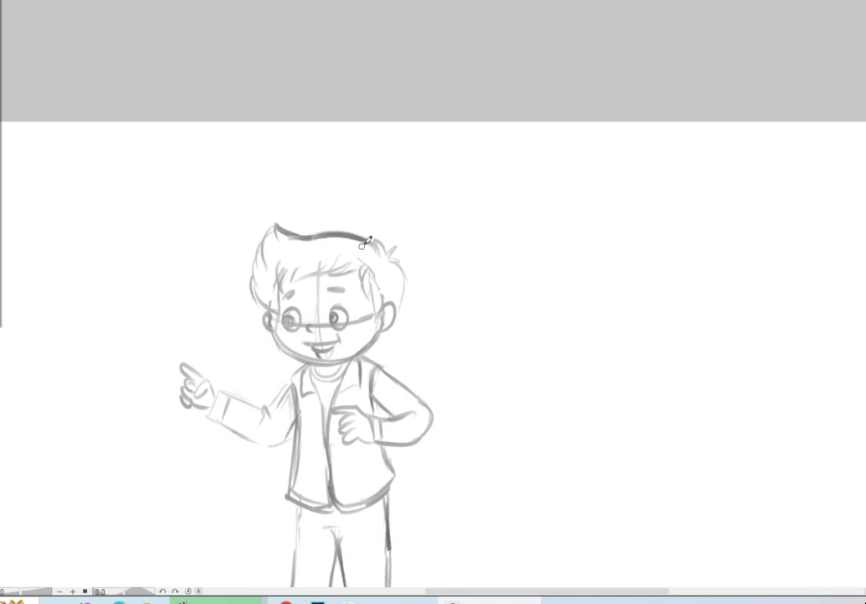
mouse_move(380, 252)
mouse_down()
mouse_move(376, 238)
mouse_move(396, 244)
mouse_move(406, 295)
mouse_up()
- Darken the pointed tuft, left hair and sideburn, and add strands across the fringe
mouse_move(278, 228)
mouse_down()
mouse_move(252, 287)
mouse_move(270, 312)
mouse_up()
mouse_move(282, 267)
mouse_down()
mouse_move(275, 292)
mouse_move(292, 287)
mouse_up()
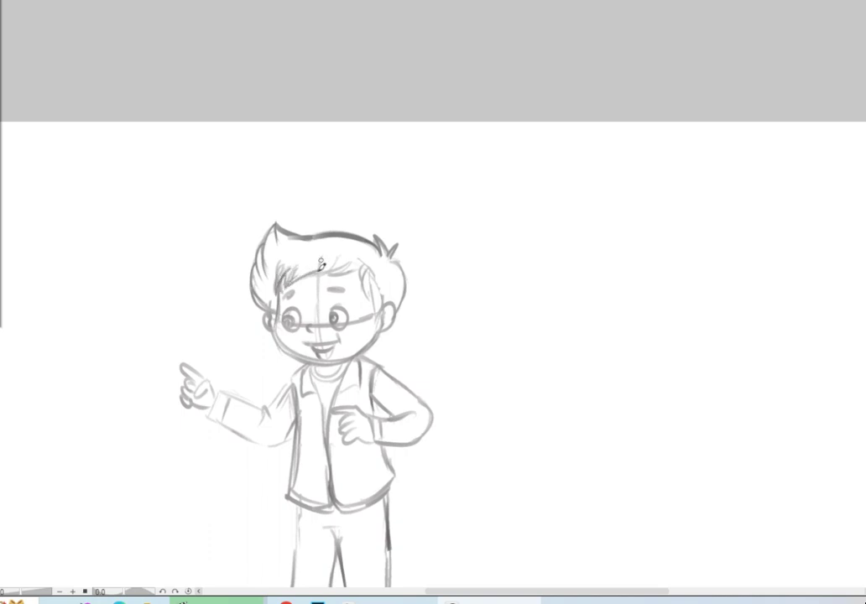
drag(353, 261, 307, 278)
drag(368, 261, 376, 311)
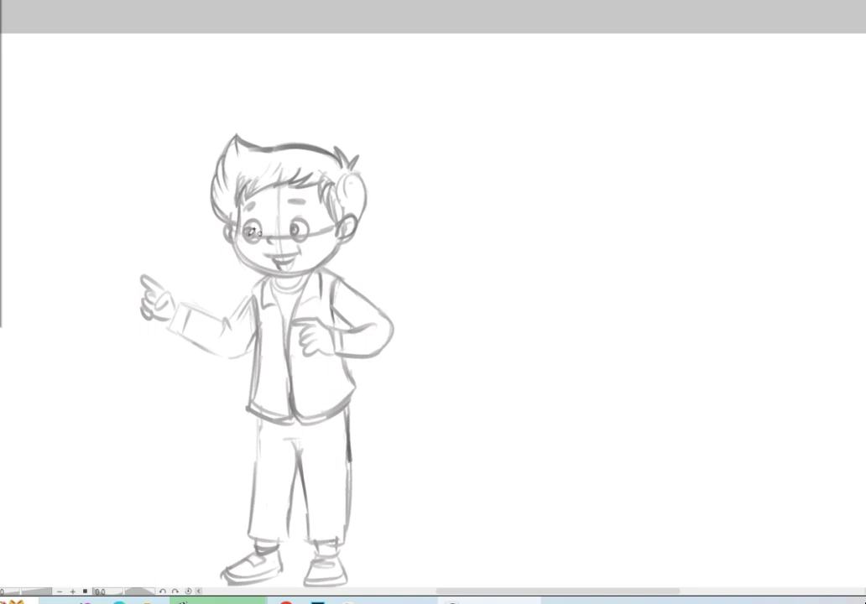
- Trace bolder lines over the jaw, the collar, the pointing arm's cuff and the bent arm's forearm
drag(275, 272, 337, 237)
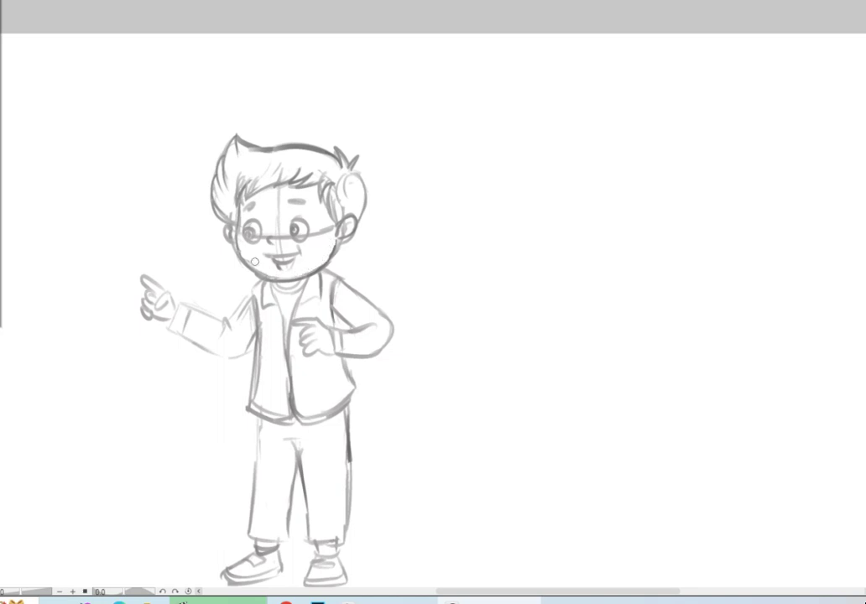
scroll(258, 280, down, 2)
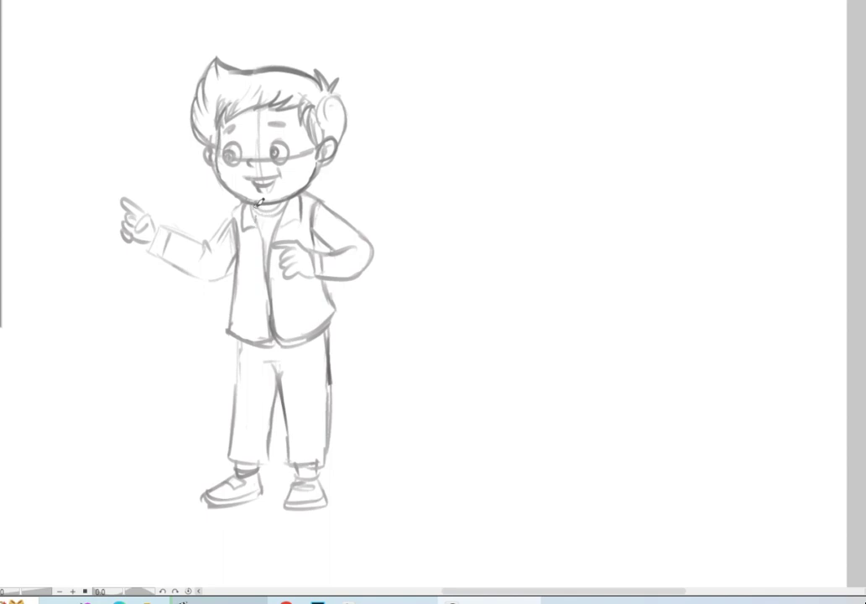
drag(262, 210, 260, 205)
drag(159, 235, 149, 259)
drag(376, 250, 343, 243)
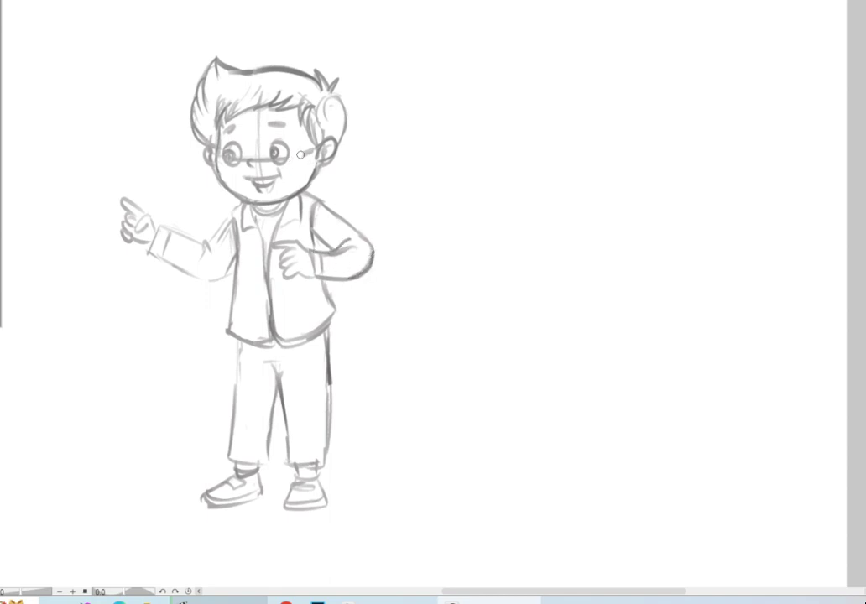
- Erase the vertical face guide, redraw the left eye's lower curve and fill in its dark pupil
drag(266, 160, 260, 118)
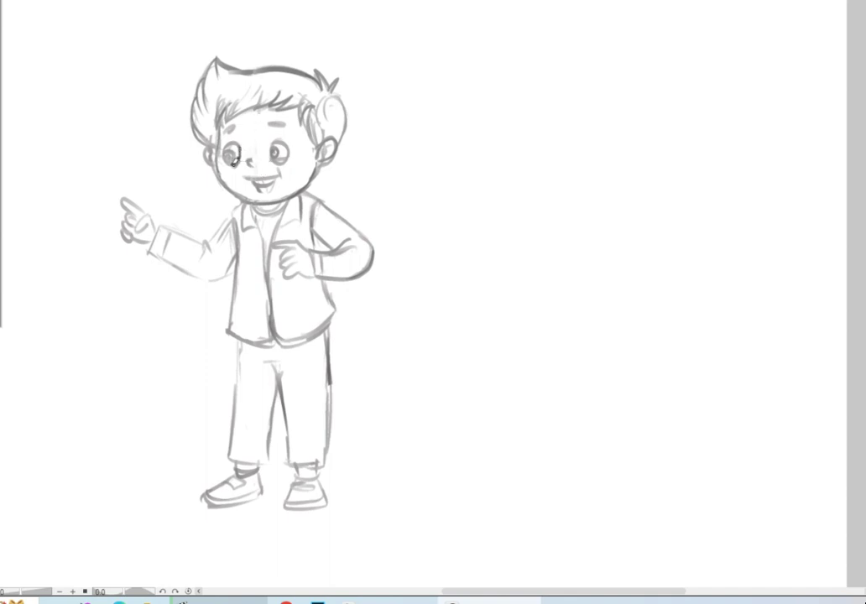
drag(242, 144, 237, 165)
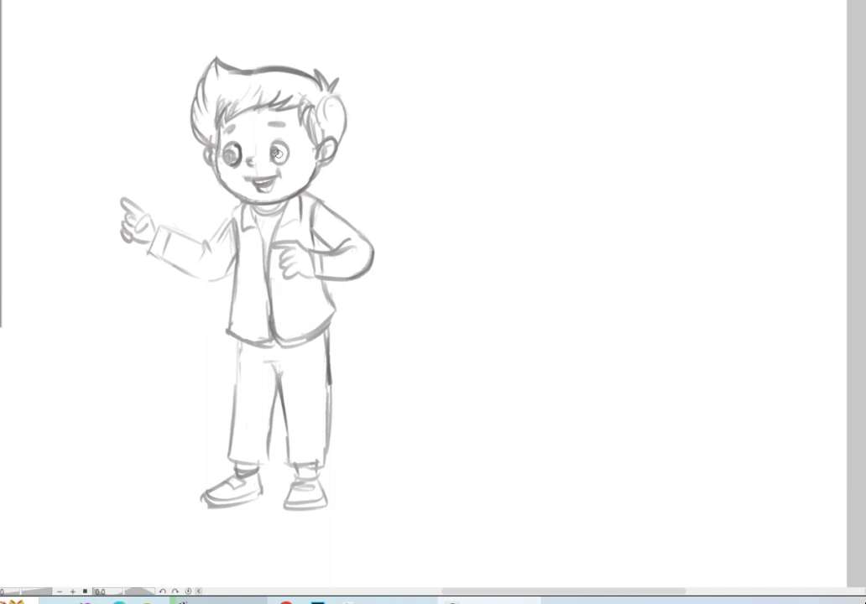
drag(231, 151, 277, 156)
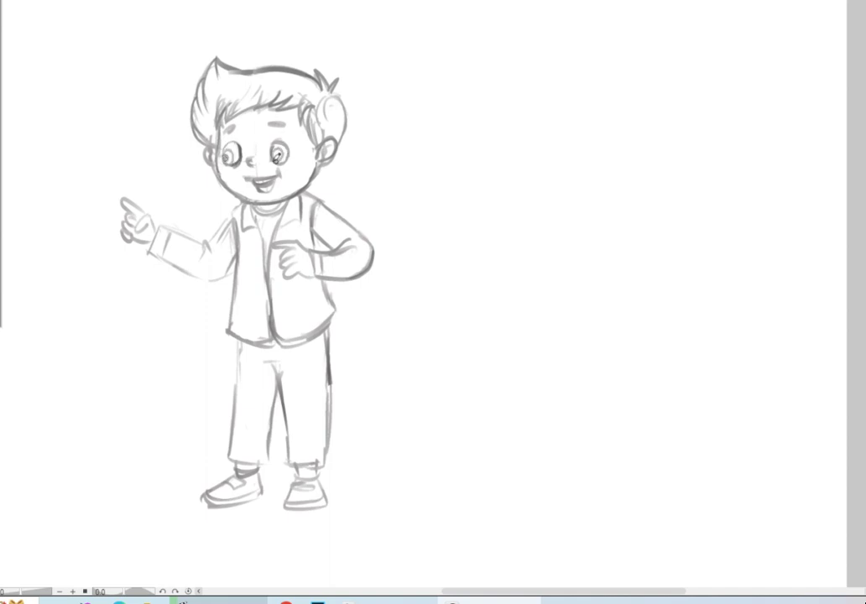